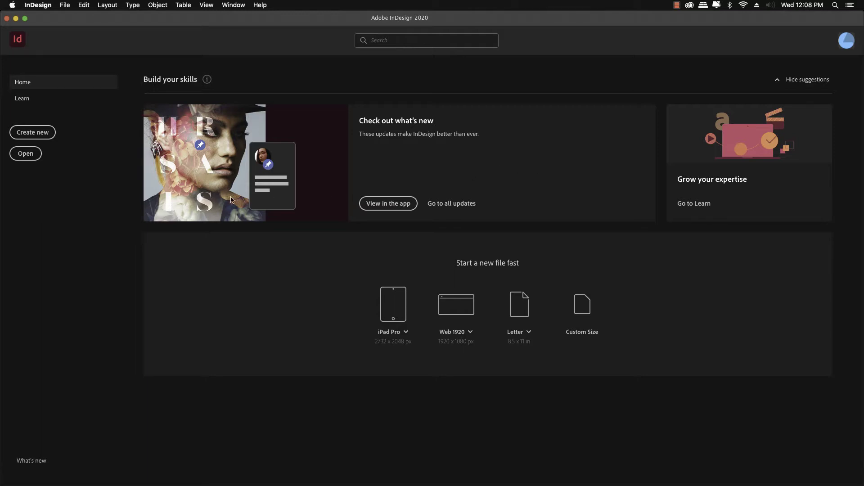
- Start a new Letter print document in landscape orientation with 2 pages and facing pages turned off
{"action": "left_click", "coordinate": [39, 134]}
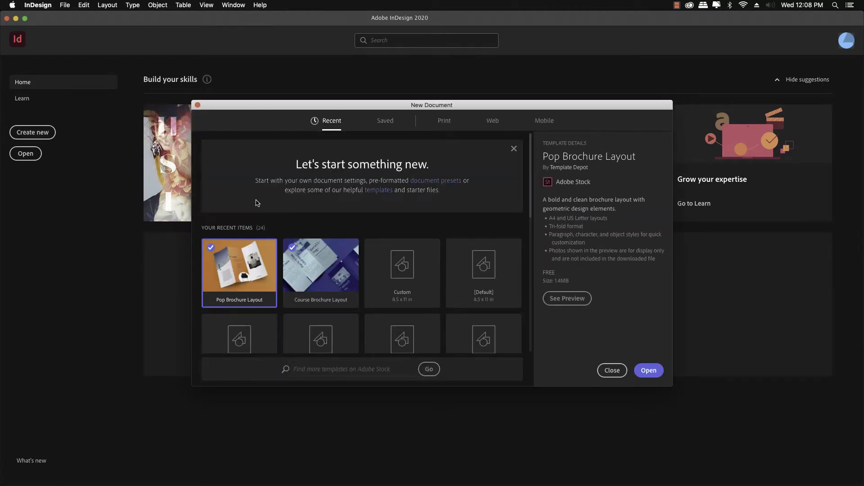
{"action": "left_click", "coordinate": [451, 122]}
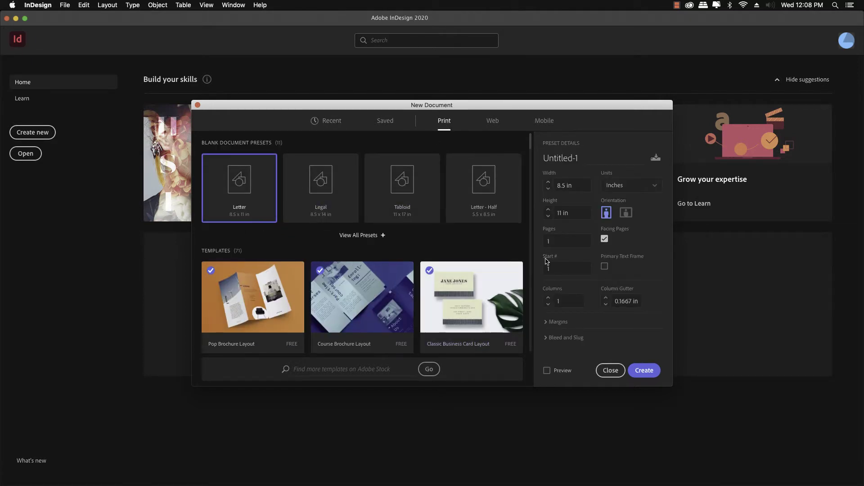
{"action": "left_click", "coordinate": [626, 212]}
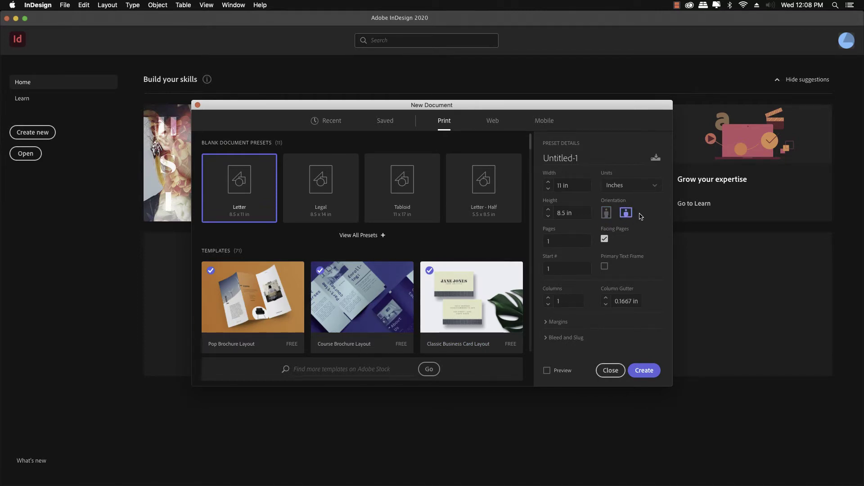
{"action": "left_click", "coordinate": [546, 240]}
{"action": "type", "text": "2"}
{"action": "left_click", "coordinate": [604, 240]}
- Set all four page margins to 0.25 in and create the document
{"action": "left_click", "coordinate": [548, 322]}
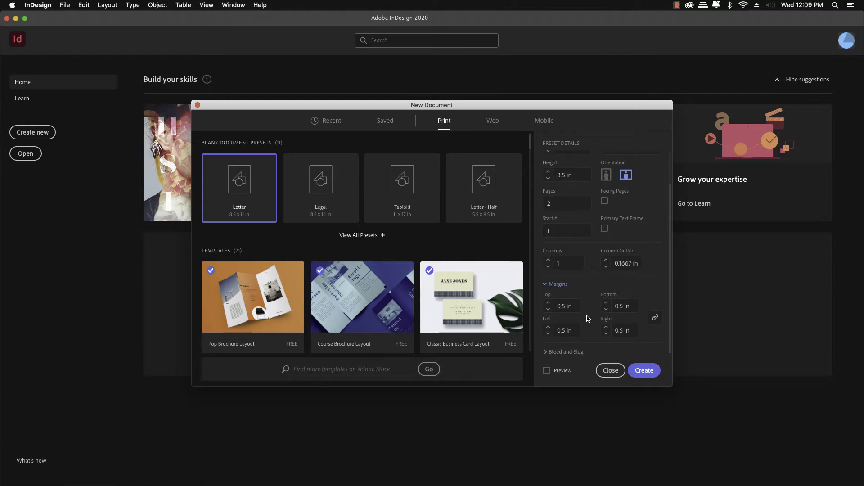
{"action": "left_click", "coordinate": [548, 310]}
{"action": "left_click", "coordinate": [548, 310]}
{"action": "left_click", "coordinate": [548, 310]}
{"action": "left_click", "coordinate": [548, 310]}
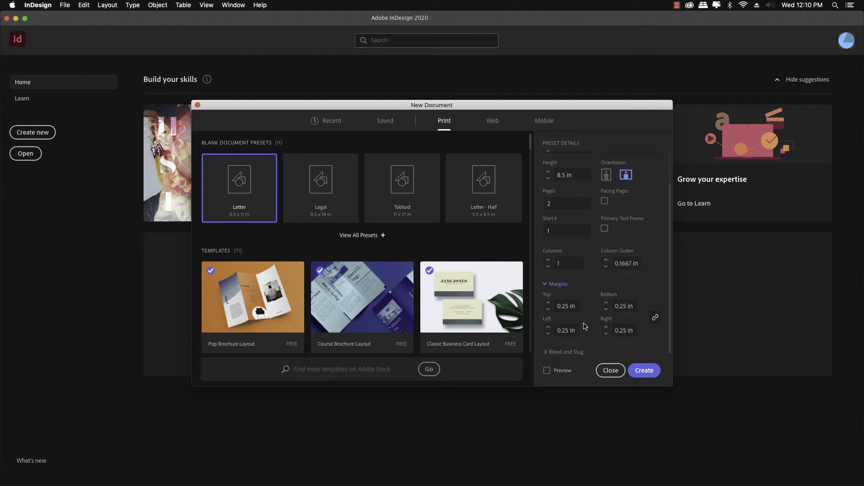
{"action": "left_click", "coordinate": [650, 375]}
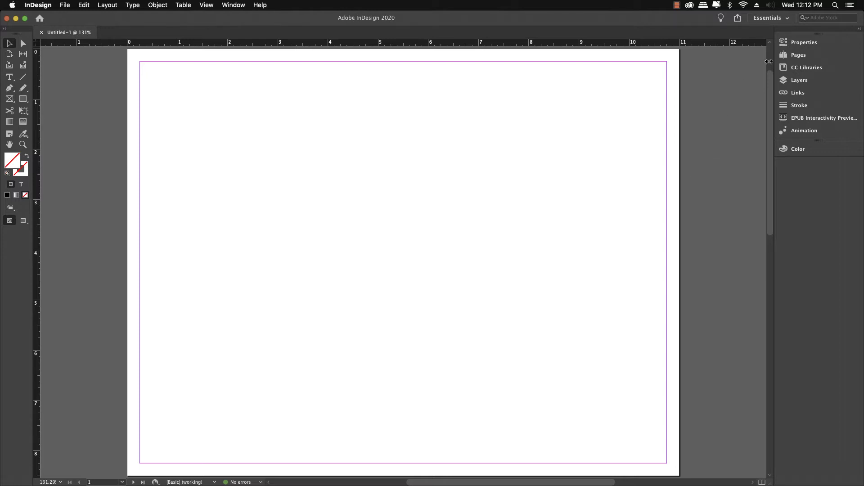
- Open the A-Master page for editing and put the page list away
{"action": "left_click", "coordinate": [784, 55]}
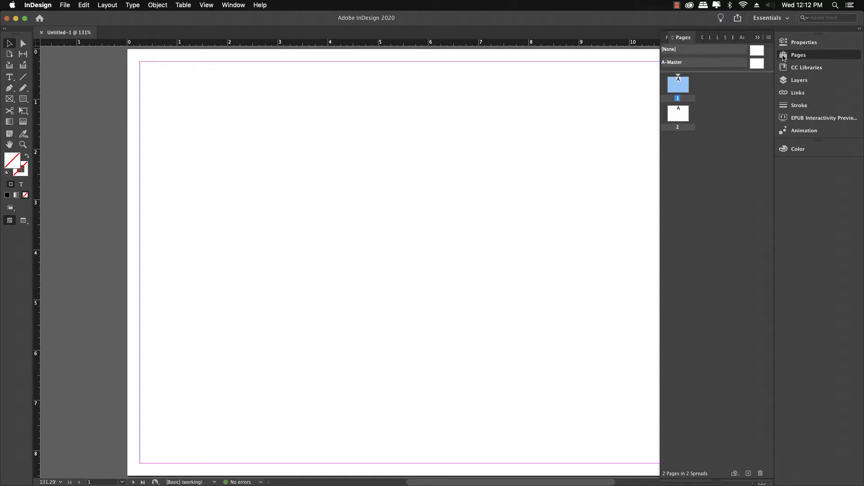
{"action": "double_click", "coordinate": [757, 63]}
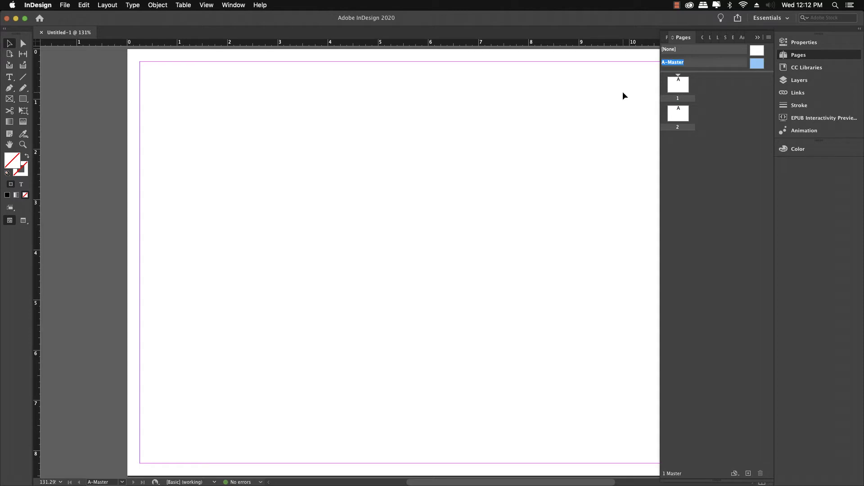
{"action": "left_click", "coordinate": [758, 39]}
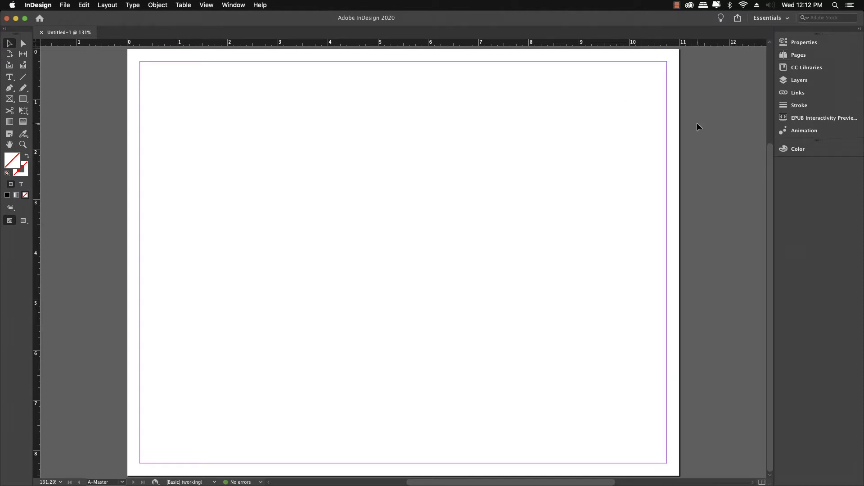
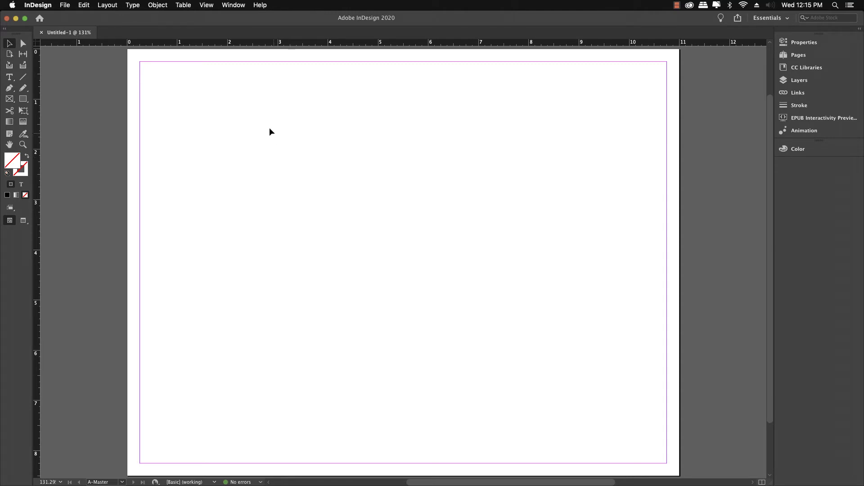
{"action": "left_click", "coordinate": [108, 5]}
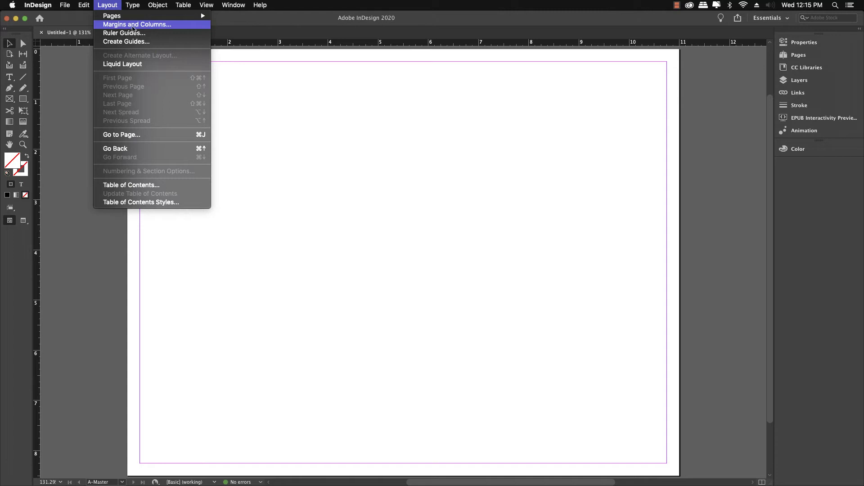
{"action": "left_click", "coordinate": [283, 104]}
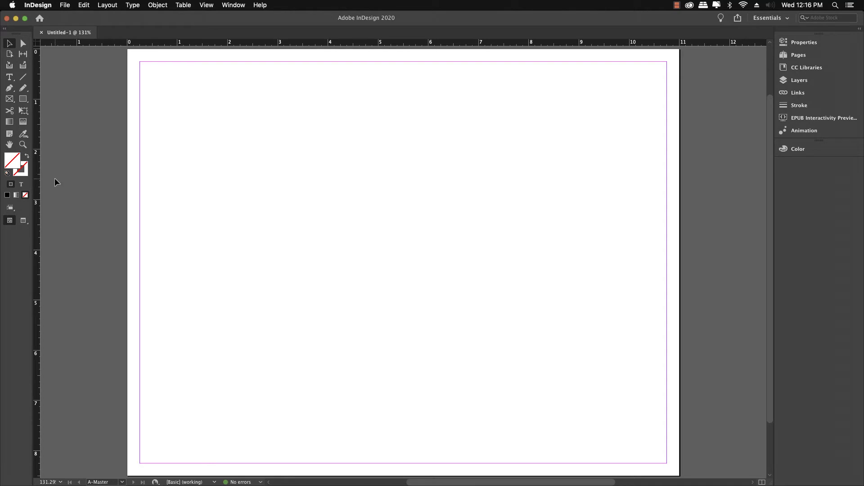
- Switch the workspace to Printing and Proofing
{"action": "left_click", "coordinate": [207, 6]}
{"action": "mouse_move", "coordinate": [230, 6]}
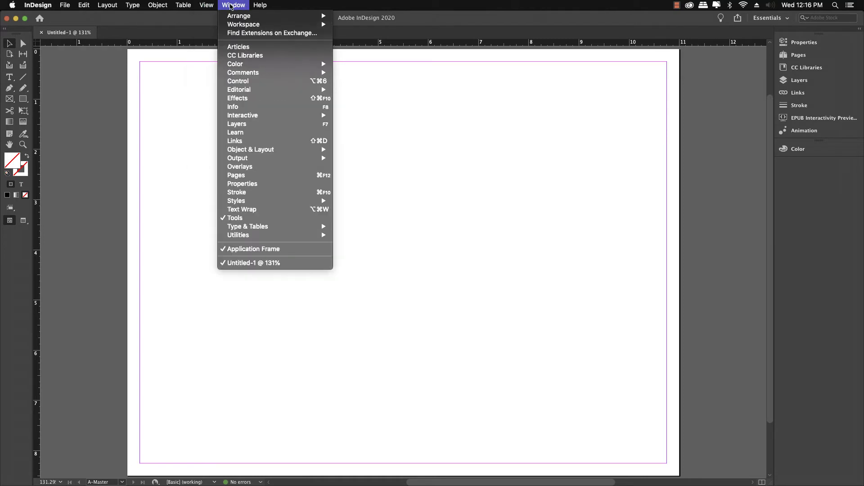
{"action": "mouse_move", "coordinate": [235, 26]}
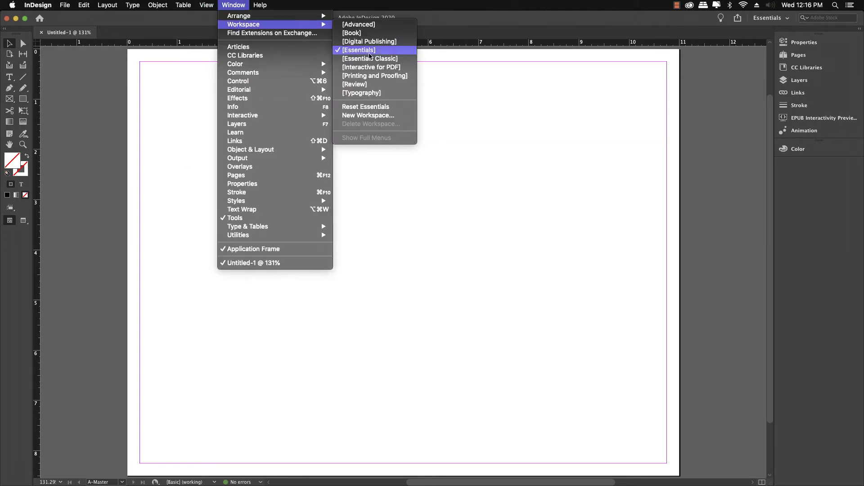
{"action": "left_click", "coordinate": [367, 79]}
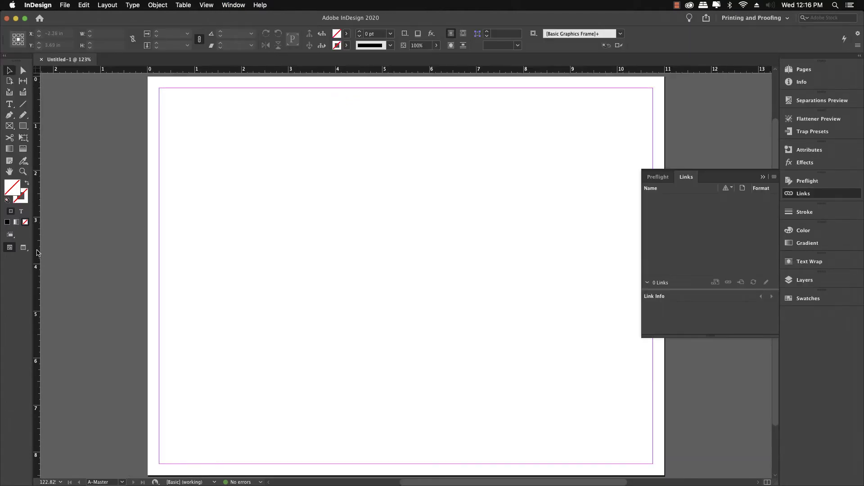
- Add a vertical ruler guide to the master page and set its X position to 3.625 in
{"action": "left_click_drag", "start_coordinate": [38, 253], "coordinate": [284, 249]}
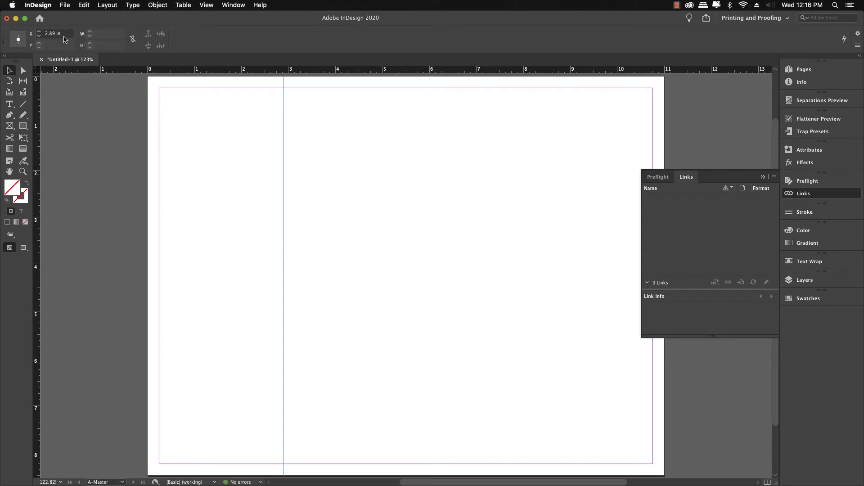
{"action": "left_click", "coordinate": [65, 34]}
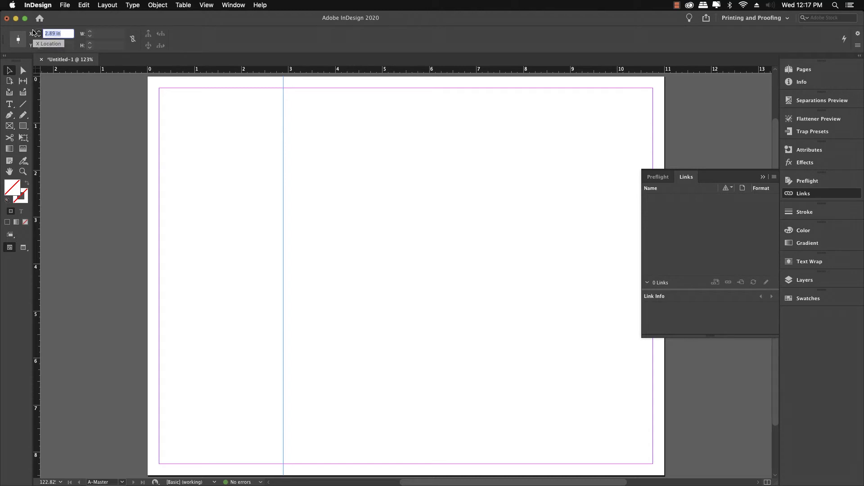
{"action": "type", "text": "3"}
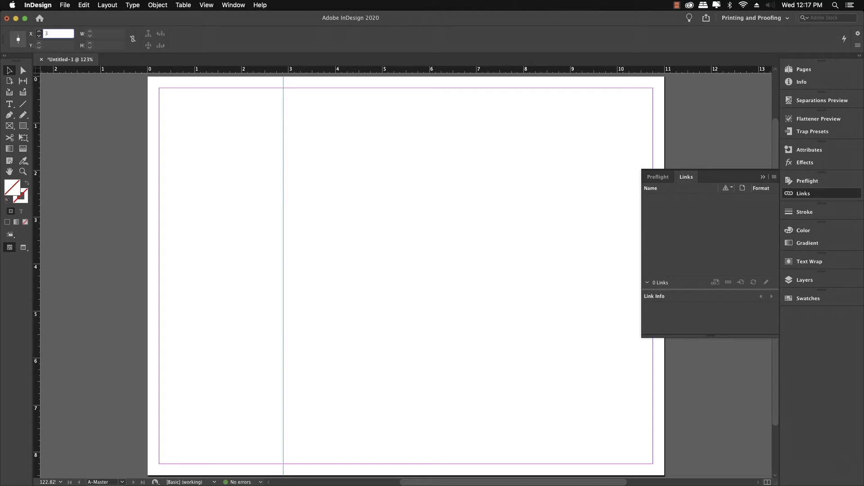
{"action": "type", "text": ".625"}
{"action": "key", "text": "Return"}
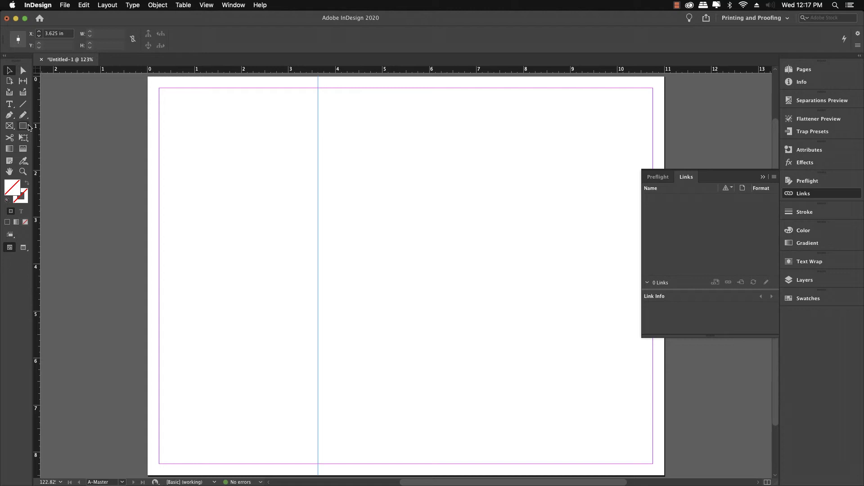
- Add a second vertical guide for the other fold and set its X position to 3.625+3.688 in
{"action": "left_click_drag", "start_coordinate": [36, 136], "coordinate": [472, 190]}
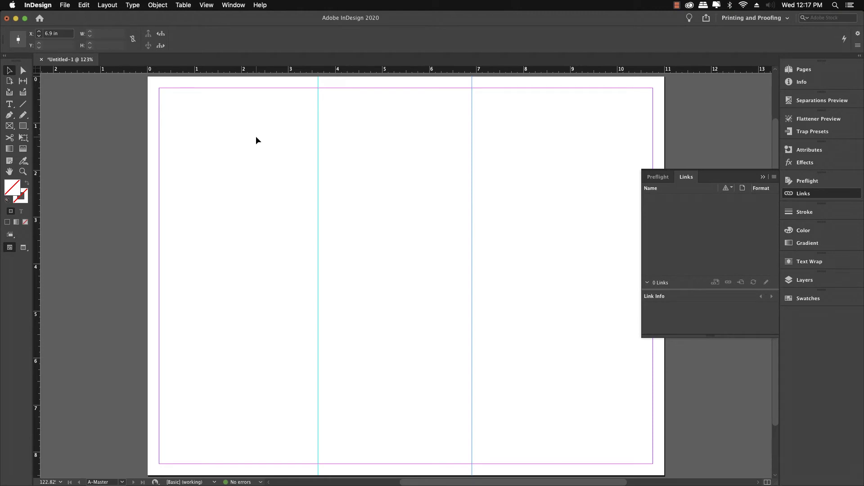
{"action": "left_click", "coordinate": [452, 146]}
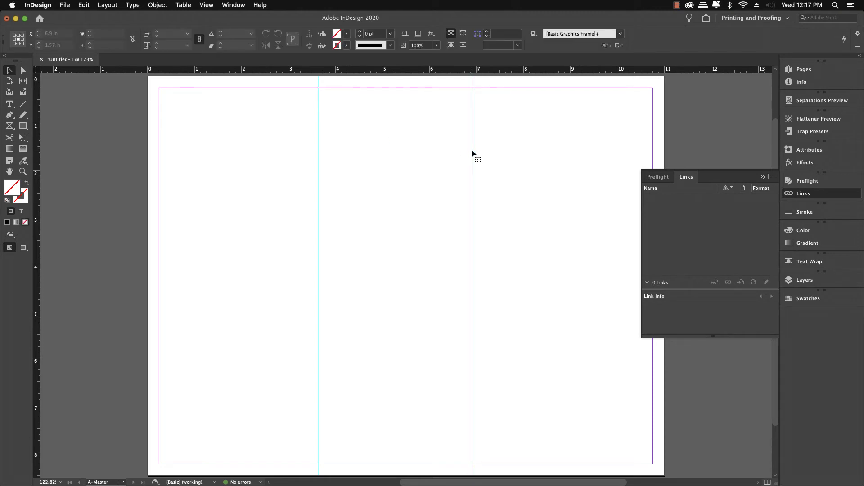
{"action": "left_click", "coordinate": [471, 149]}
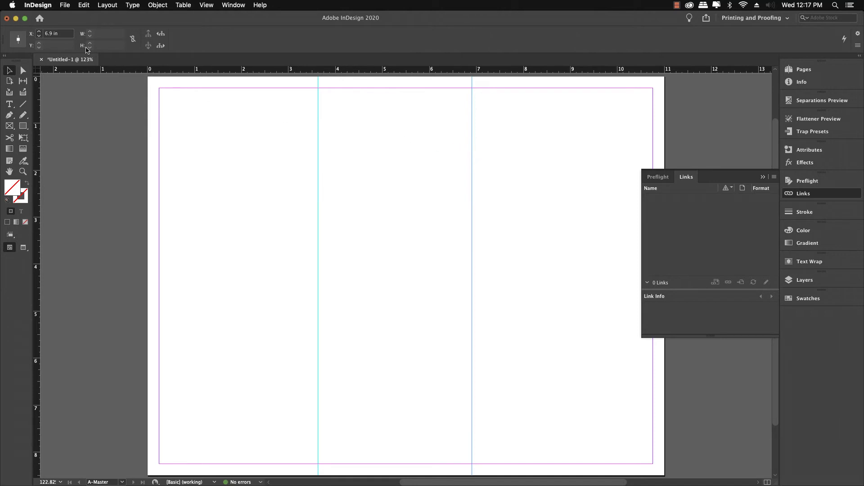
{"action": "left_click", "coordinate": [49, 34]}
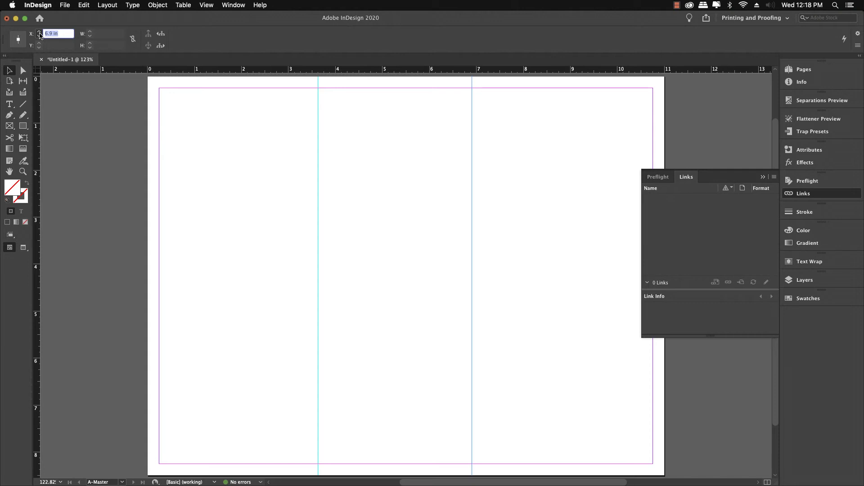
{"action": "type", "text": "3.625+3.688"}
{"action": "key", "text": "Return"}
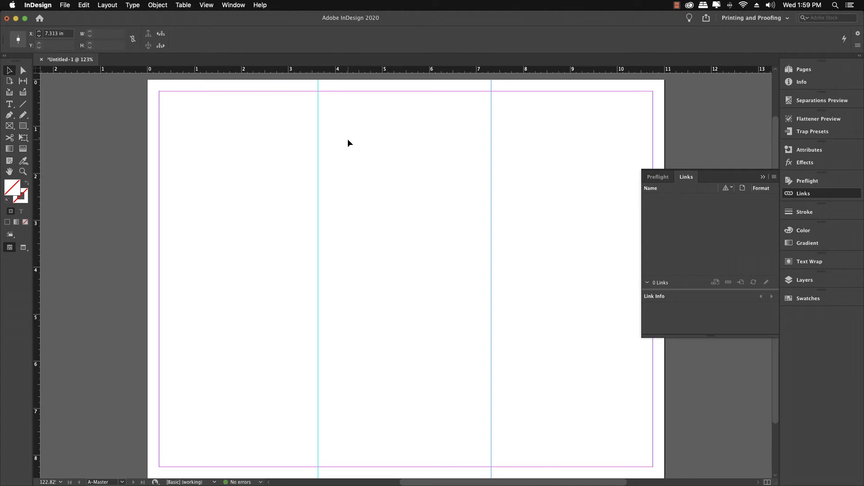
- Move the ruler zero point onto the first fold guide and add vertical guides 0.25 in to either side of it
{"action": "key", "text": "z"}
{"action": "left_click_drag", "start_coordinate": [289, 116], "coordinate": [363, 157]}
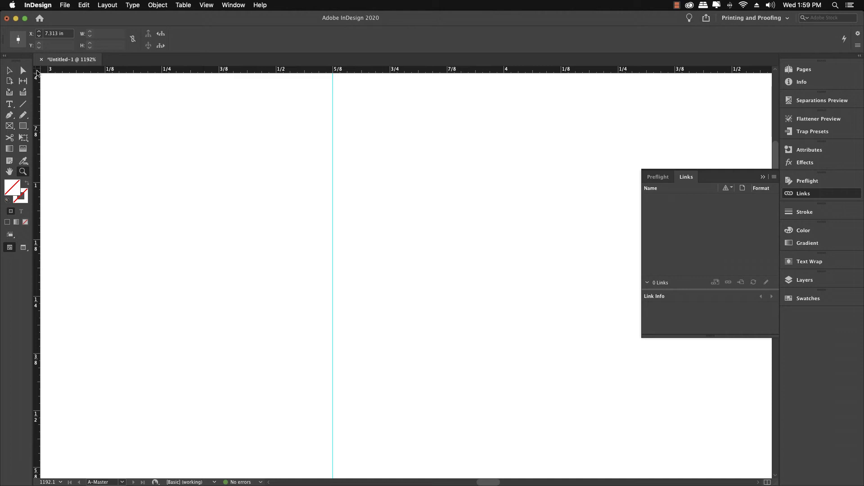
{"action": "left_click_drag", "start_coordinate": [37, 71], "coordinate": [332, 156]}
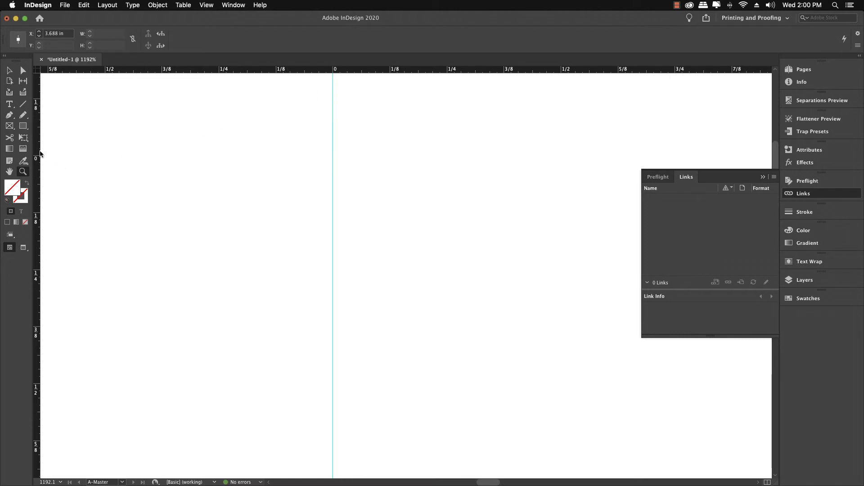
{"action": "left_click_drag", "start_coordinate": [38, 154], "coordinate": [218, 174]}
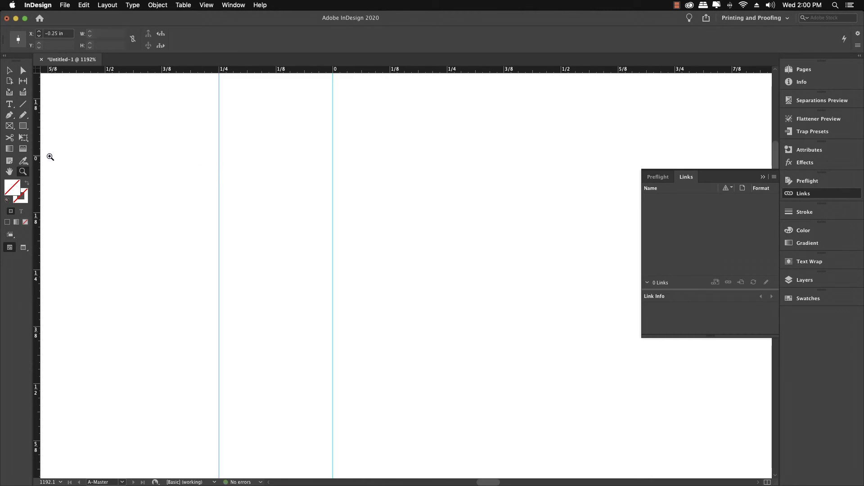
{"action": "left_click_drag", "start_coordinate": [38, 157], "coordinate": [447, 194]}
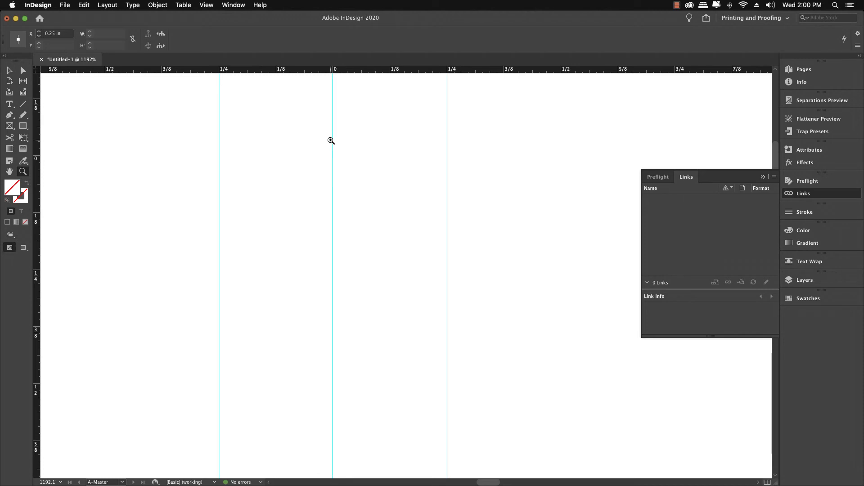
- Move the ruler zero point onto the second fold guide and add vertical guides 0.25 in to either side of it
{"action": "key", "text": "super+0"}
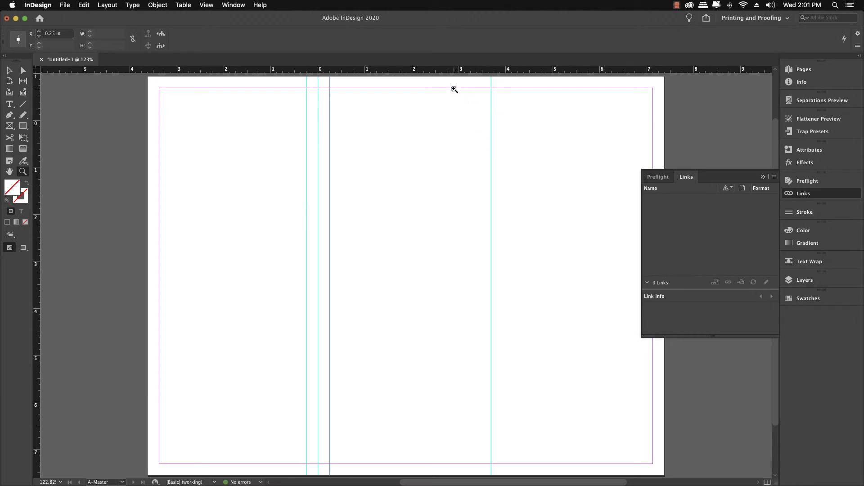
{"action": "left_click_drag", "start_coordinate": [448, 86], "coordinate": [552, 149]}
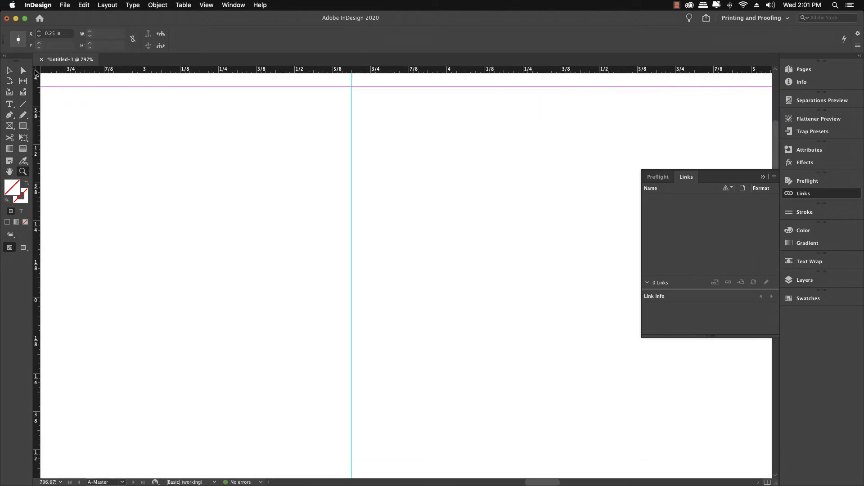
{"action": "left_click_drag", "start_coordinate": [37, 70], "coordinate": [352, 111]}
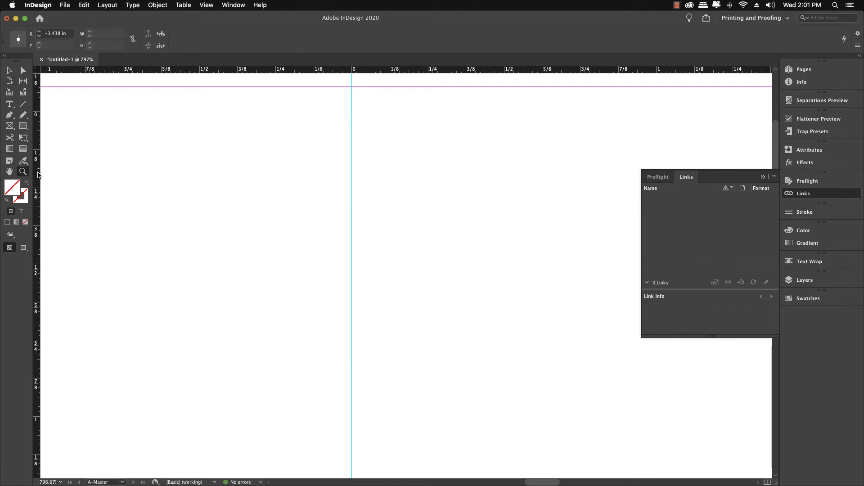
{"action": "left_click_drag", "start_coordinate": [36, 173], "coordinate": [276, 154]}
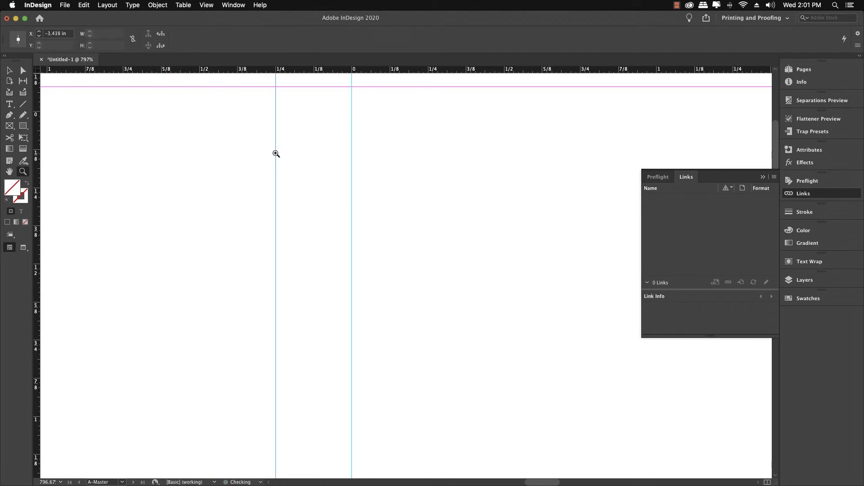
{"action": "left_click_drag", "start_coordinate": [39, 170], "coordinate": [428, 180]}
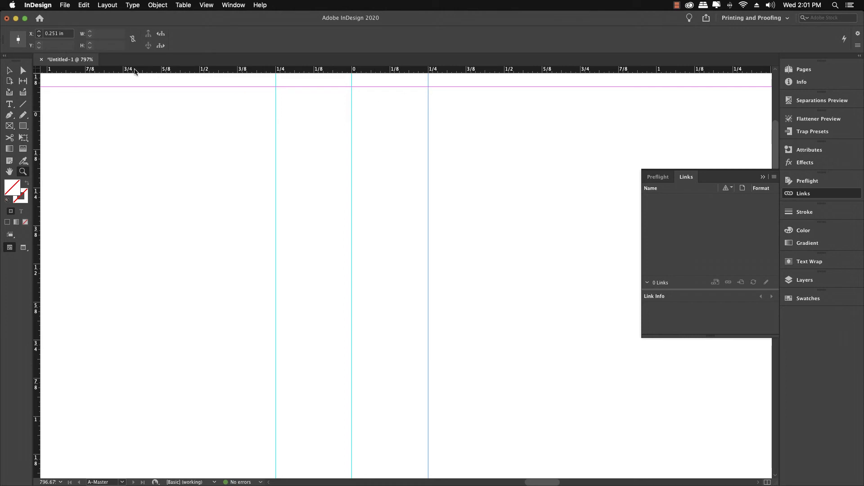
{"action": "left_click_drag", "start_coordinate": [64, 34], "coordinate": [43, 33]}
{"action": "type", "text": ".25"}
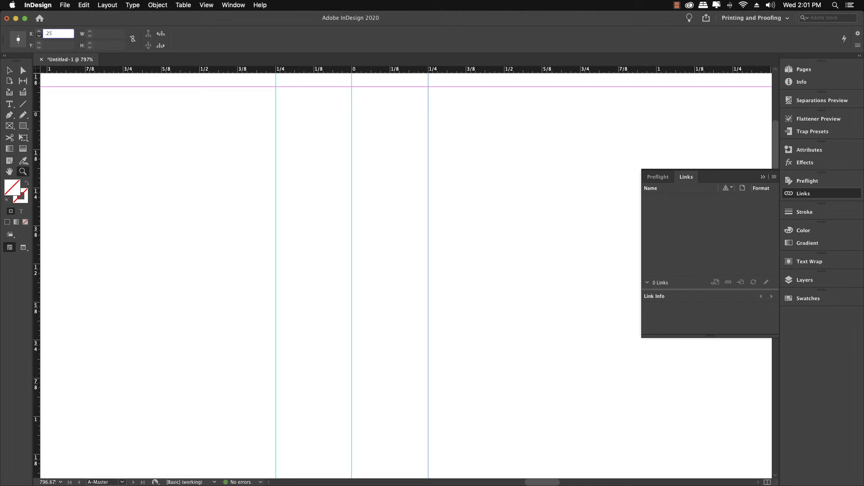
{"action": "key", "text": "Return"}
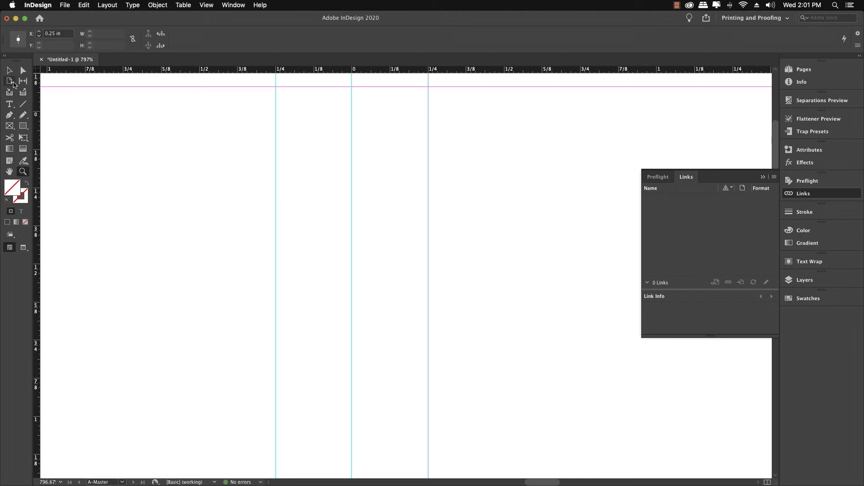
- Save the document in the Trifold brochure folder as "trifold brochure" in InDesign 2020 format
{"action": "left_click", "coordinate": [23, 70]}
{"action": "key", "text": "super+0"}
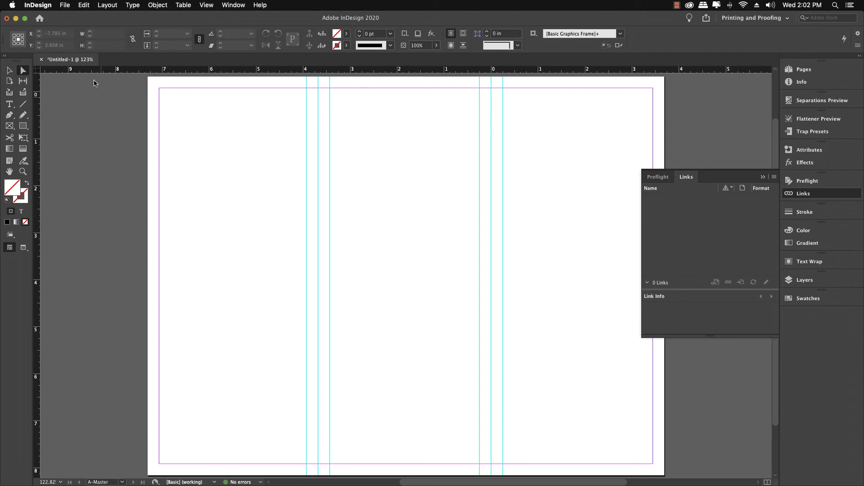
{"action": "left_click", "coordinate": [64, 4]}
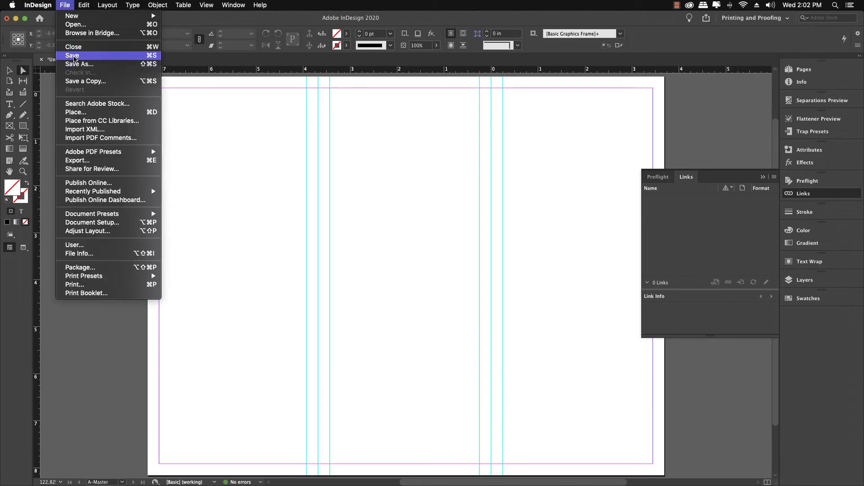
{"action": "left_click", "coordinate": [74, 55]}
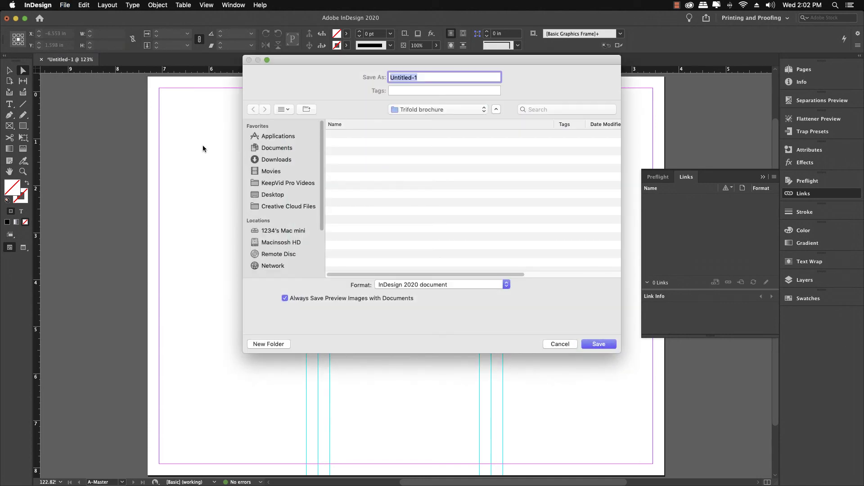
{"action": "type", "text": "trifold brochure"}
{"action": "key", "text": "Return"}
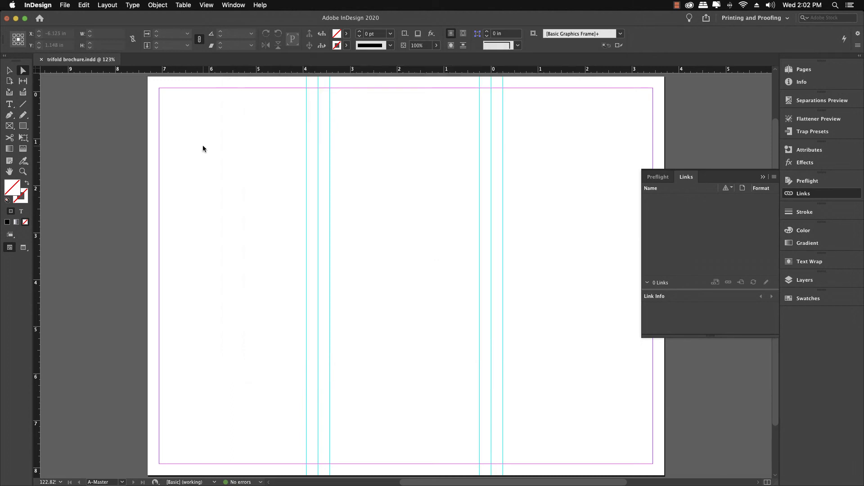
- Examine document pages 1 and 2 in turn to compare the guides they take from the A-Master
{"action": "left_click", "coordinate": [794, 72]}
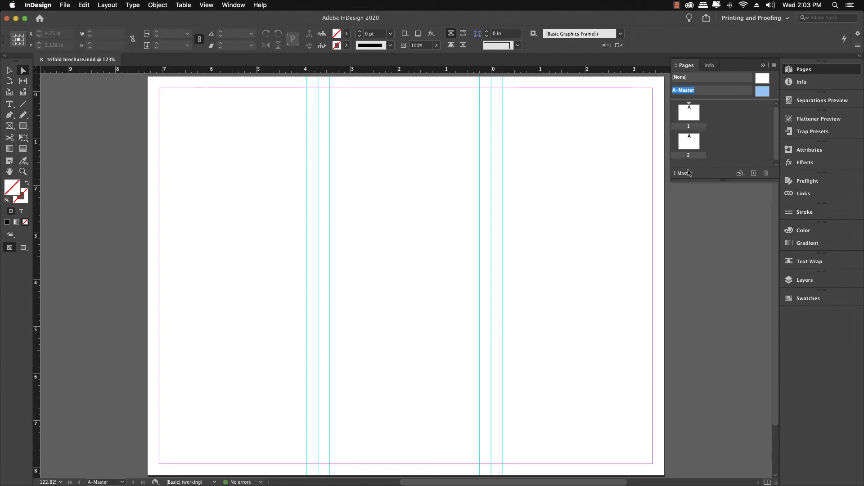
{"action": "left_click_drag", "start_coordinate": [689, 177], "coordinate": [688, 217]}
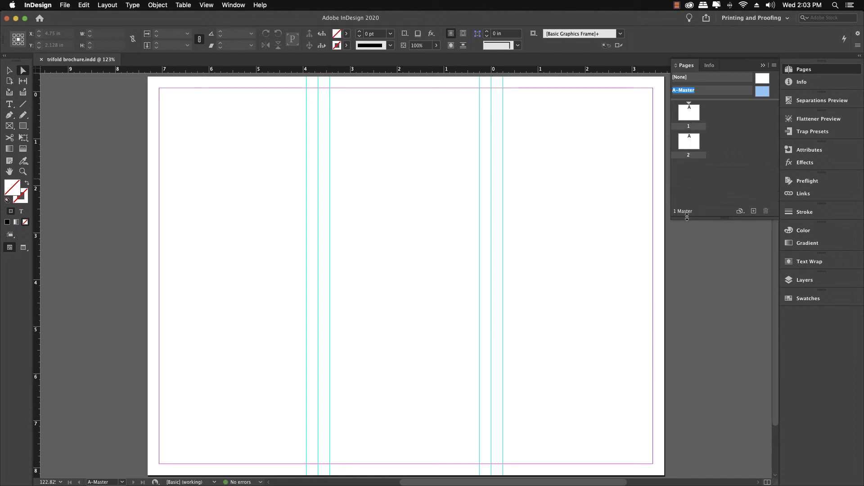
{"action": "left_click", "coordinate": [689, 138], "text": "alt"}
{"action": "double_click", "coordinate": [688, 118]}
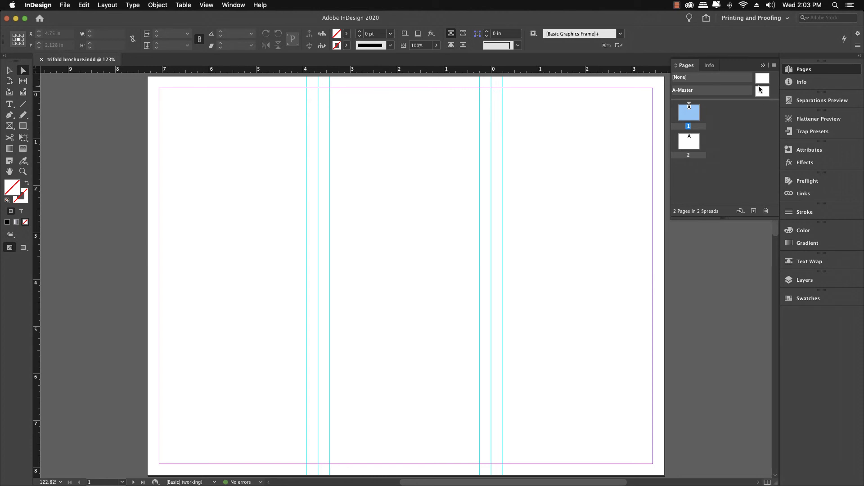
{"action": "double_click", "coordinate": [695, 143]}
{"action": "double_click", "coordinate": [695, 118]}
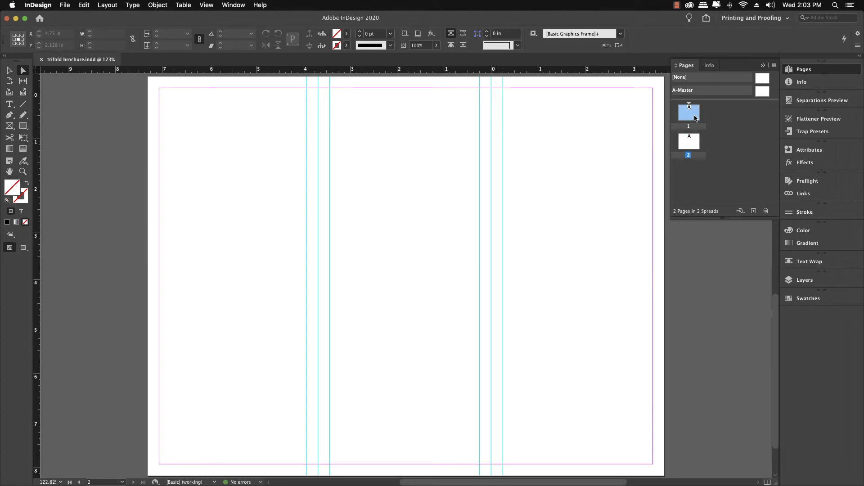
{"action": "double_click", "coordinate": [692, 145]}
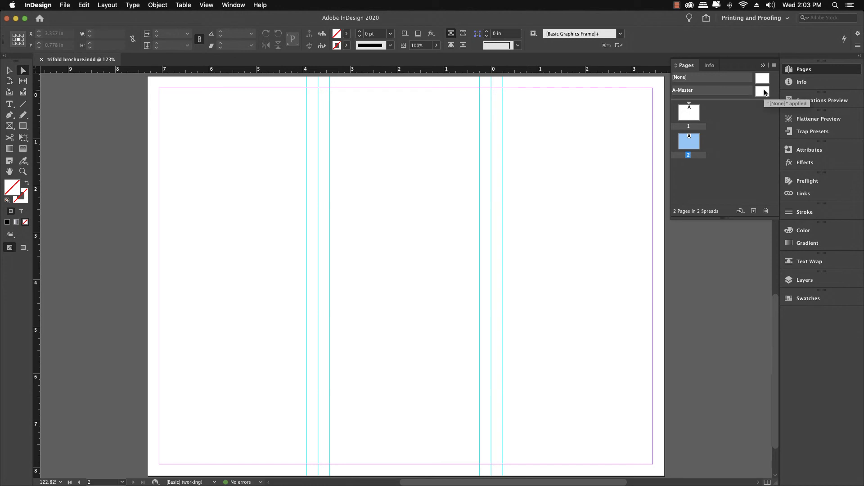
- Duplicate the A-Master spread and apply the resulting B-Master to page 2
{"action": "double_click", "coordinate": [764, 92]}
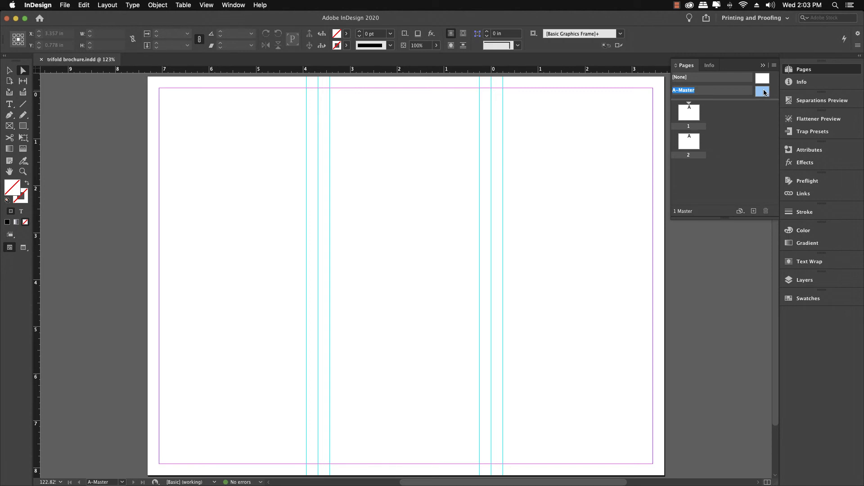
{"action": "right_click", "coordinate": [765, 92]}
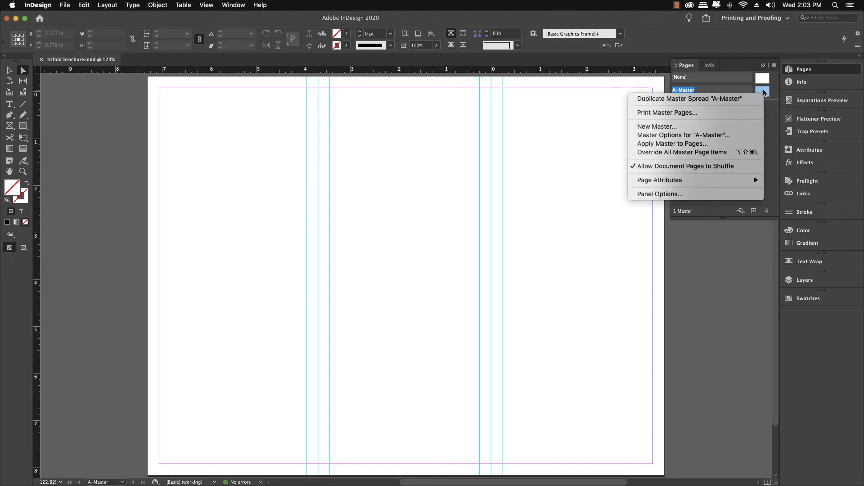
{"action": "left_click", "coordinate": [701, 99]}
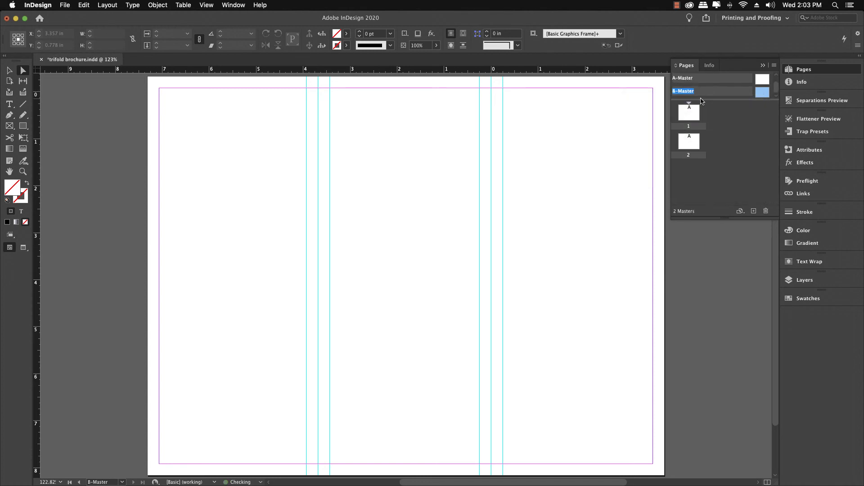
{"action": "left_click_drag", "start_coordinate": [701, 99], "coordinate": [701, 142]}
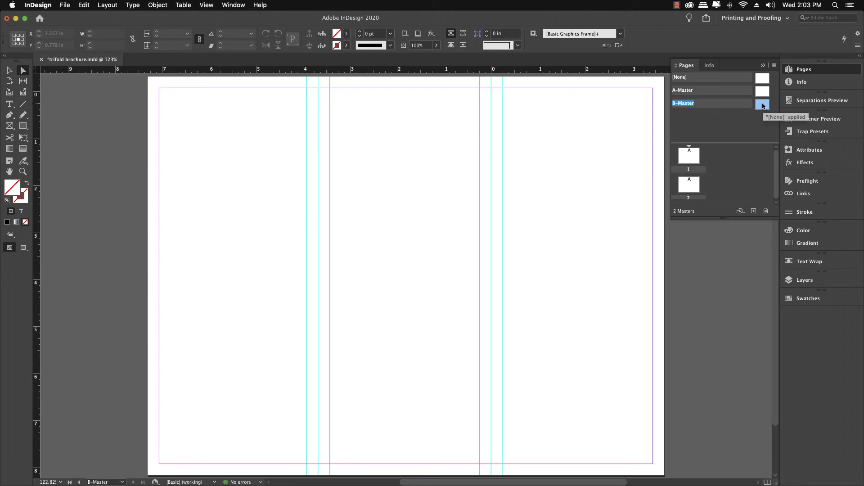
{"action": "left_click_drag", "start_coordinate": [761, 106], "coordinate": [692, 190]}
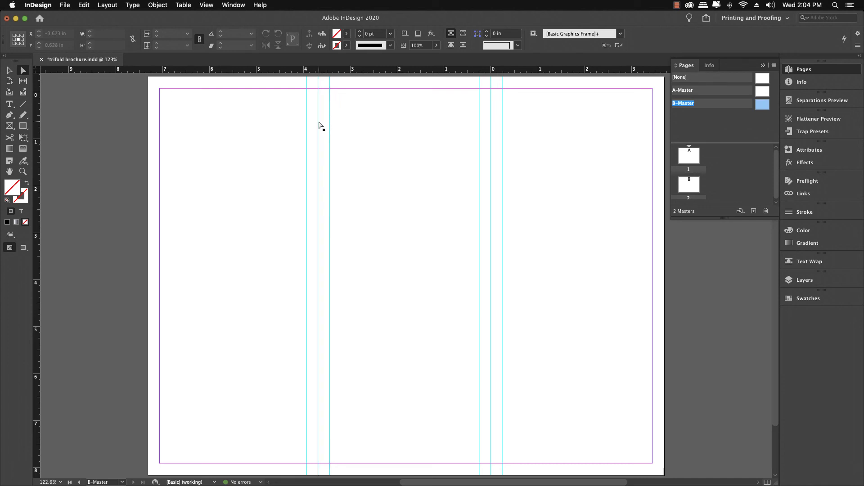
- Reset the ruler zero point to the page corner and set B-Master's first fold guide to X 3.688 in
{"action": "left_click", "coordinate": [319, 126]}
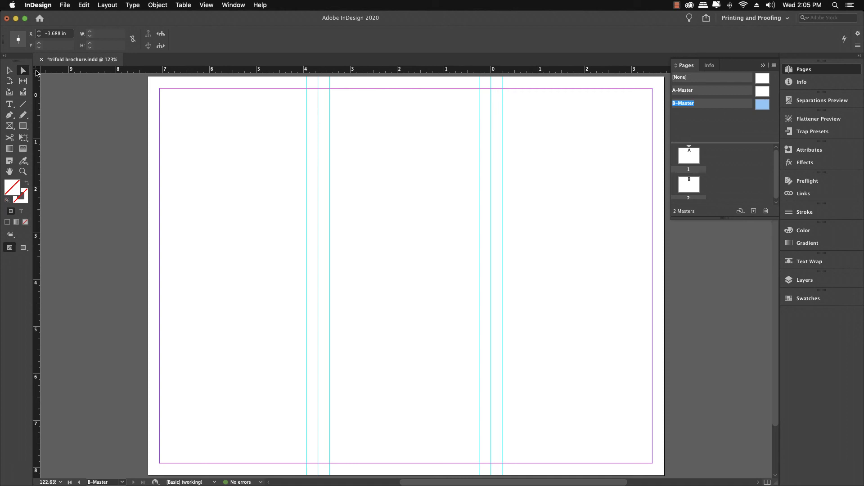
{"action": "double_click", "coordinate": [36, 73]}
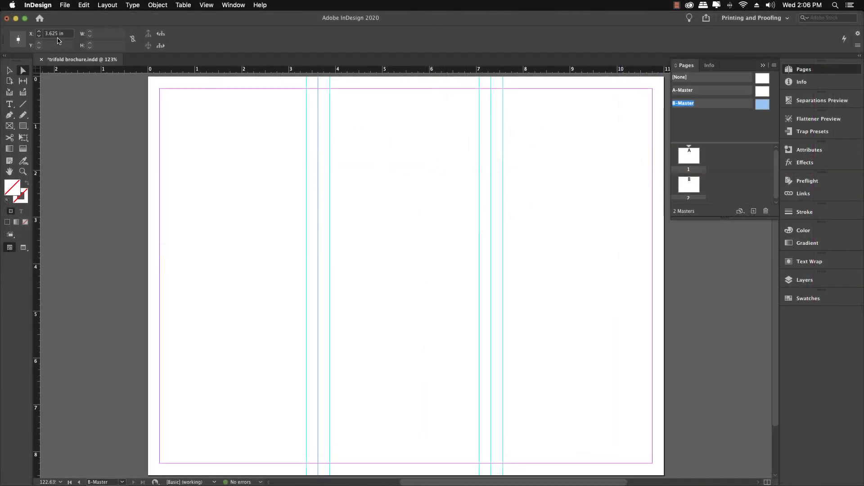
{"action": "left_click", "coordinate": [68, 34]}
{"action": "type", "text": "3.688"}
{"action": "key", "text": "Return"}
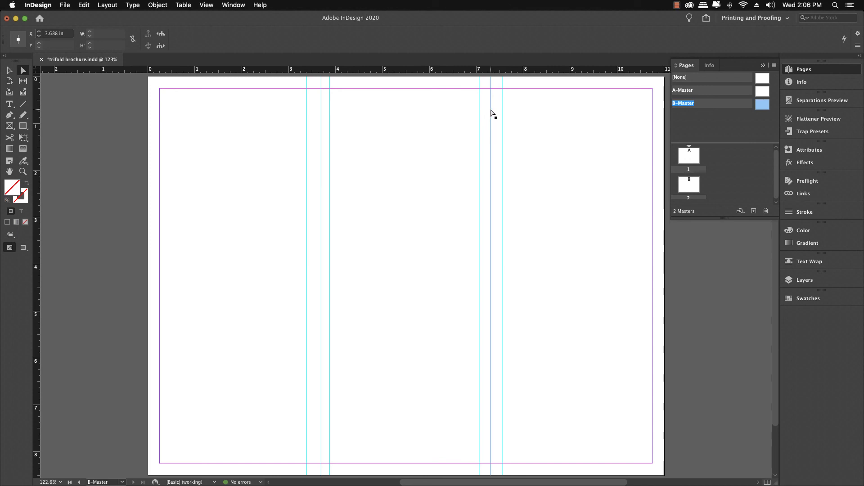
- Set the X position of B-Master's second fold guide to 3.688*2 in
{"action": "left_click", "coordinate": [491, 110]}
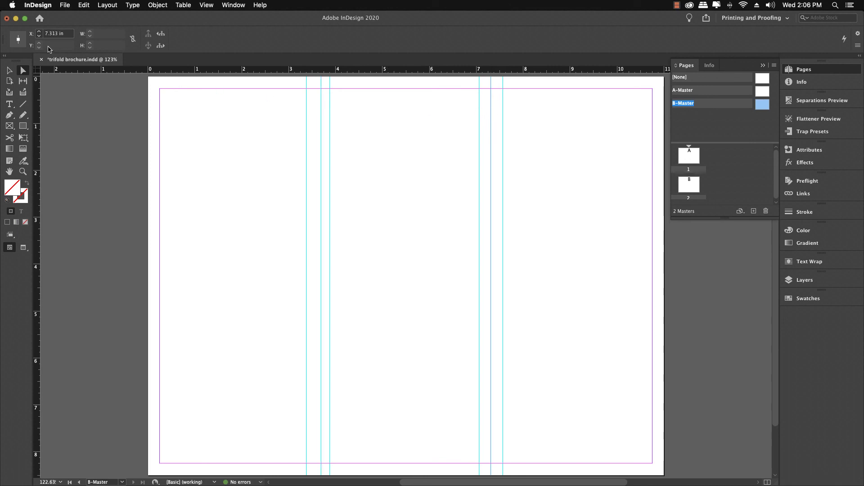
{"action": "left_click", "coordinate": [67, 34]}
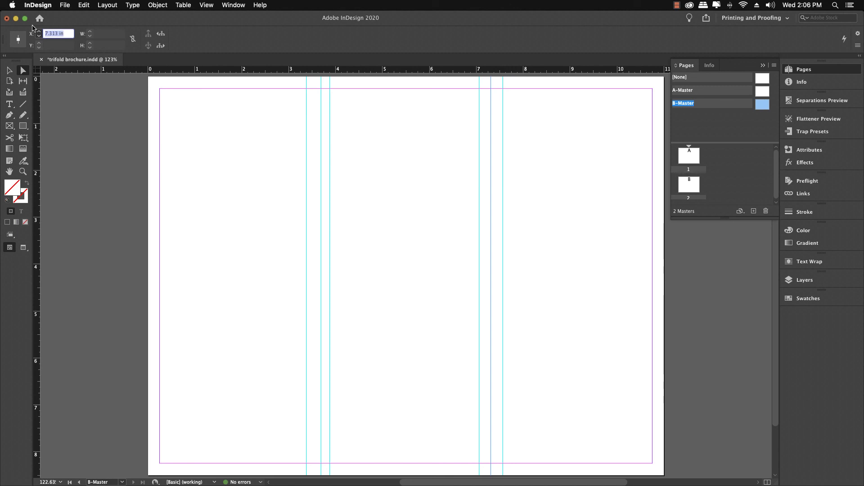
{"action": "type", "text": "3.688*2"}
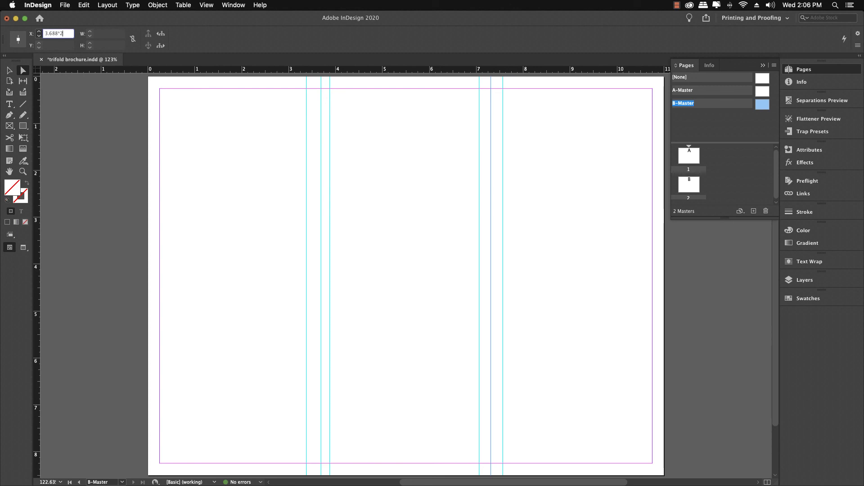
{"action": "key", "text": "Return"}
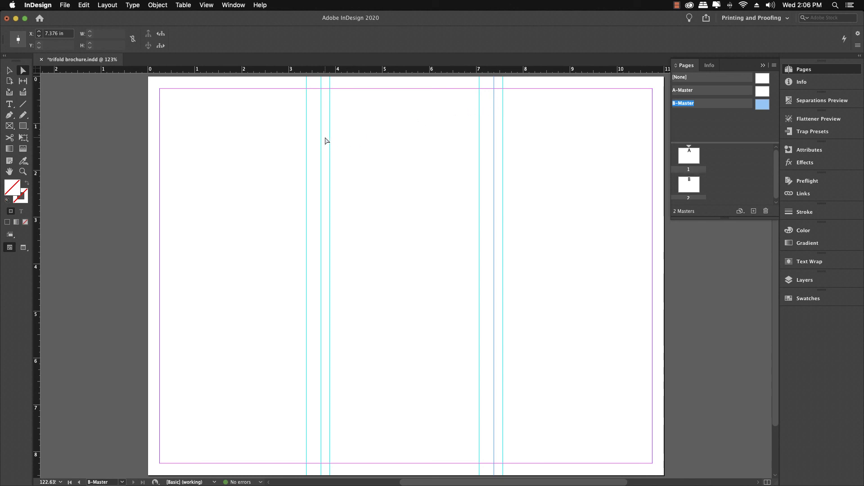
- Move the ruler zero point onto B-Master's first fold guide and set the margin guide to its right to X 0.25 in
{"action": "key", "text": "z"}
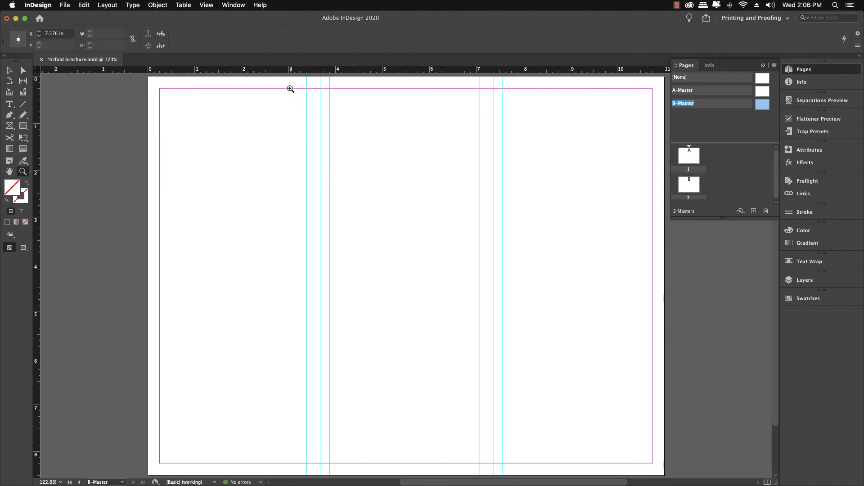
{"action": "left_click_drag", "start_coordinate": [285, 83], "coordinate": [370, 138]}
{"action": "key", "text": "v"}
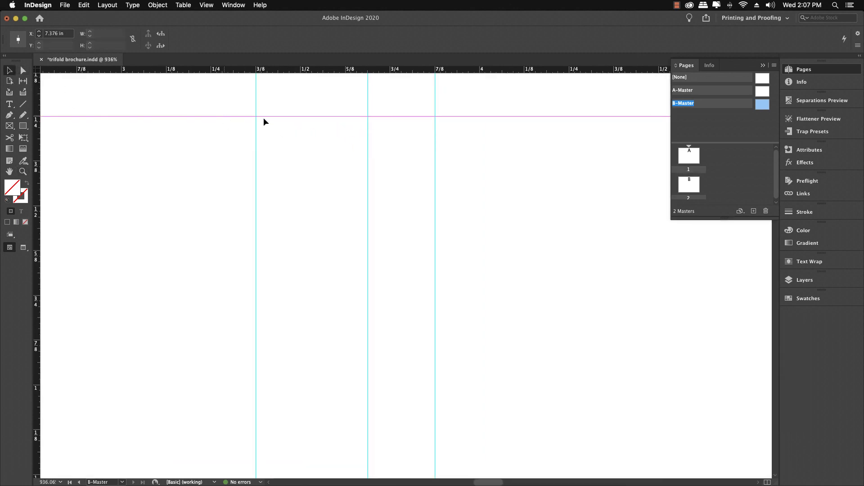
{"action": "left_click_drag", "start_coordinate": [38, 71], "coordinate": [369, 155]}
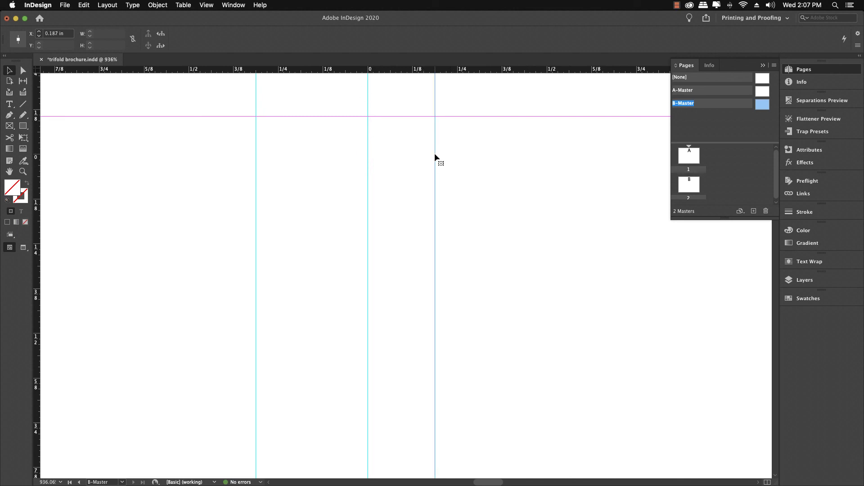
{"action": "left_click", "coordinate": [70, 36]}
{"action": "type", "text": ".25"}
{"action": "key", "text": "Return"}
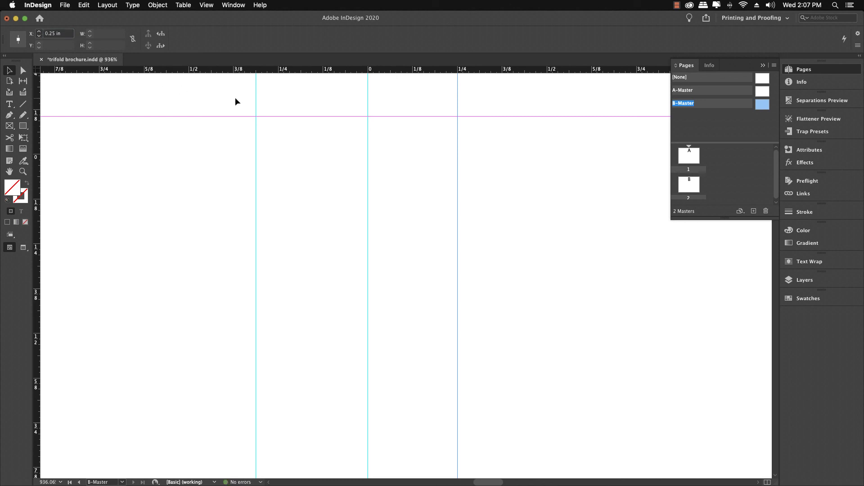
- Set the margin guide to the left of B-Master's first fold guide to X -0.25 in
{"action": "left_click", "coordinate": [256, 99]}
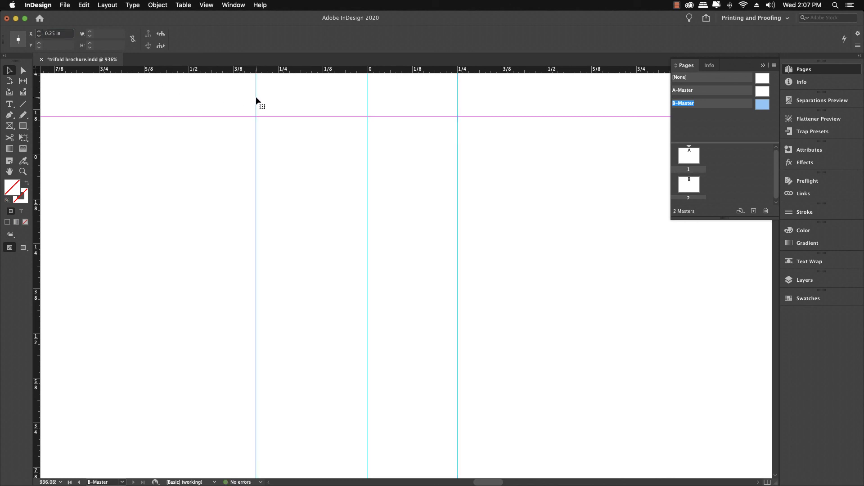
{"action": "left_click", "coordinate": [68, 34]}
{"action": "key", "text": "BackSpace"}
{"action": "type", "text": "-0.25"}
{"action": "key", "text": "Return"}
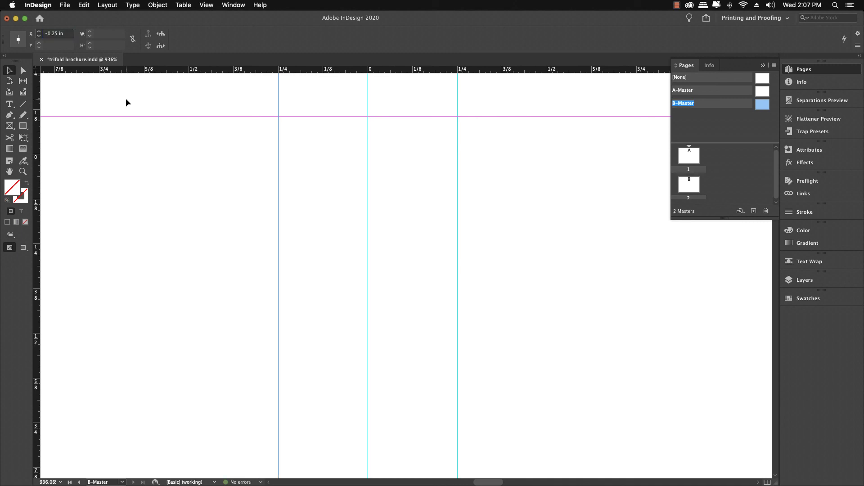
- Move the ruler zero point onto B-Master's second fold guide and set the margin guide to its left to X -0.25 in
{"action": "key", "text": "super+0"}
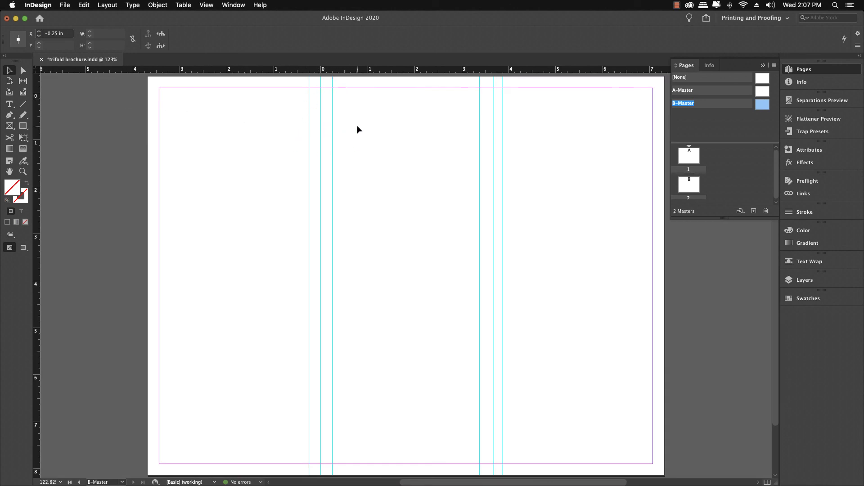
{"action": "key", "text": "z"}
{"action": "left_click_drag", "start_coordinate": [457, 86], "coordinate": [535, 122]}
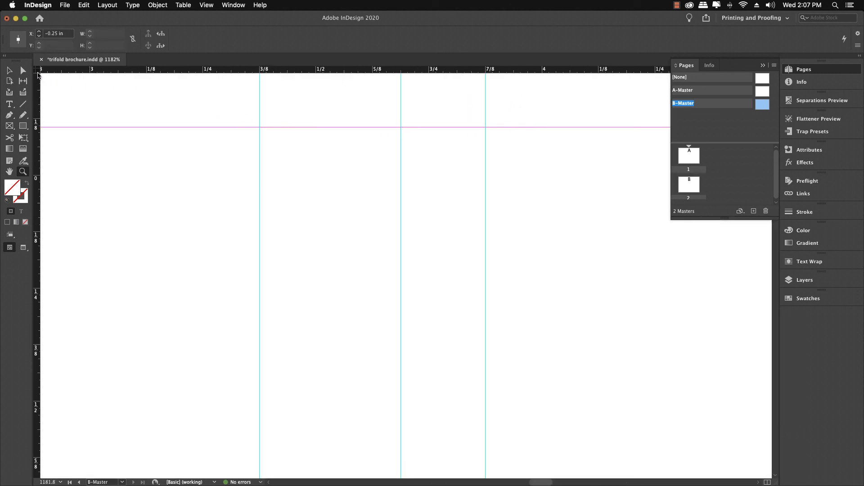
{"action": "left_click_drag", "start_coordinate": [37, 71], "coordinate": [401, 146]}
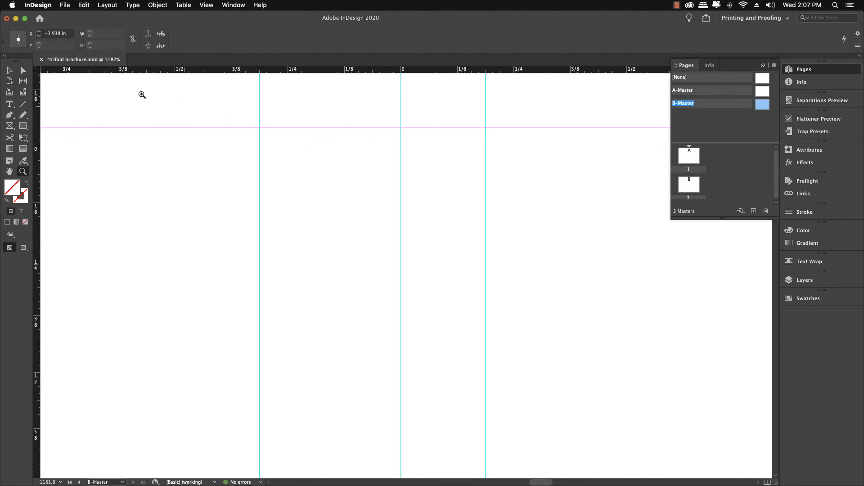
{"action": "key", "text": "v"}
{"action": "left_click", "coordinate": [69, 36]}
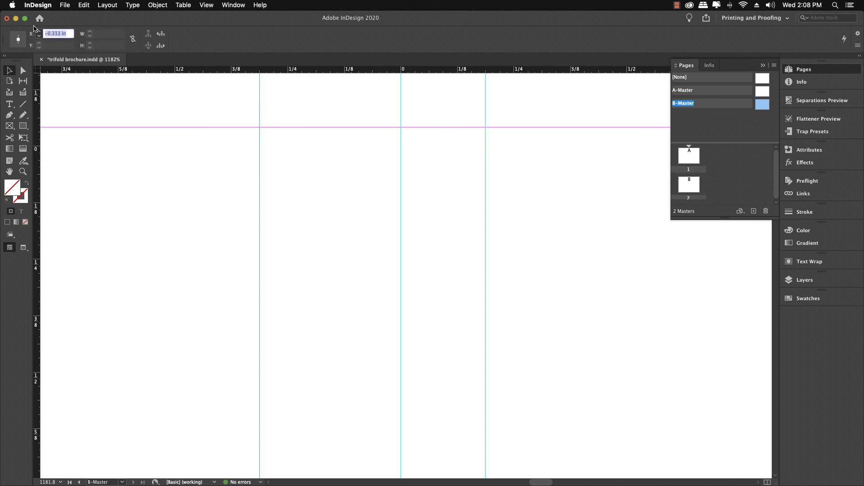
{"action": "type", "text": "-.25"}
{"action": "key", "text": "Return"}
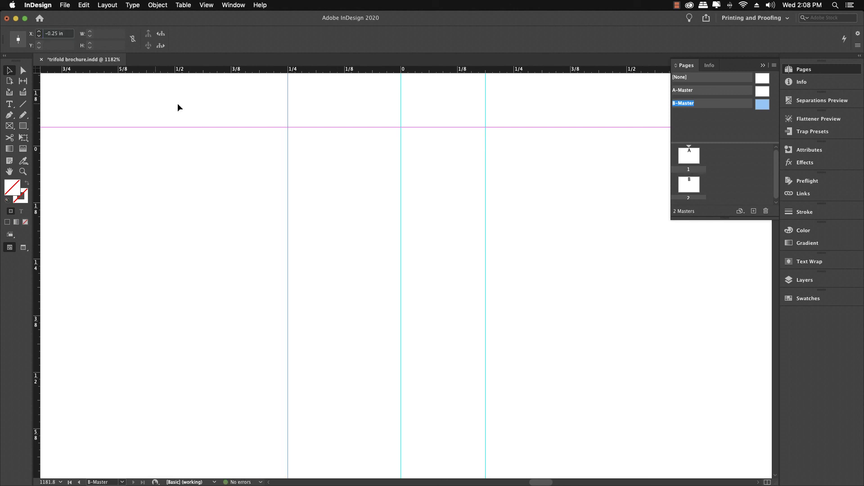
- Set the margin guide to the right of B-Master's second fold guide to X 0.25 in
{"action": "left_click", "coordinate": [486, 108]}
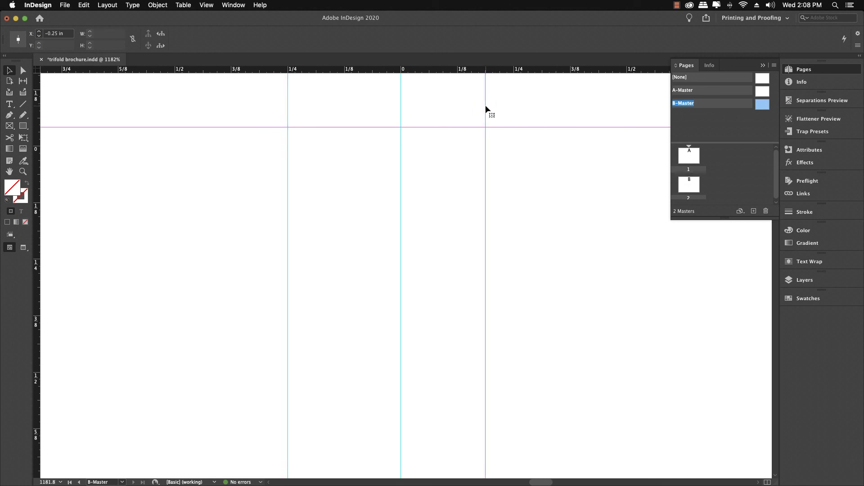
{"action": "left_click", "coordinate": [53, 34]}
{"action": "type", "text": "0.25"}
{"action": "key", "text": "Return"}
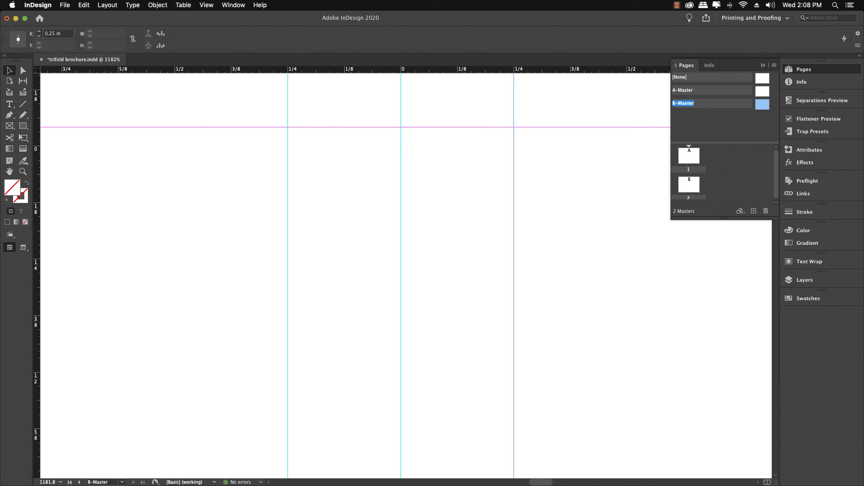
- Compare the guide positions on pages 1 and 2, and save the brochure document
{"action": "key", "text": "super+0"}
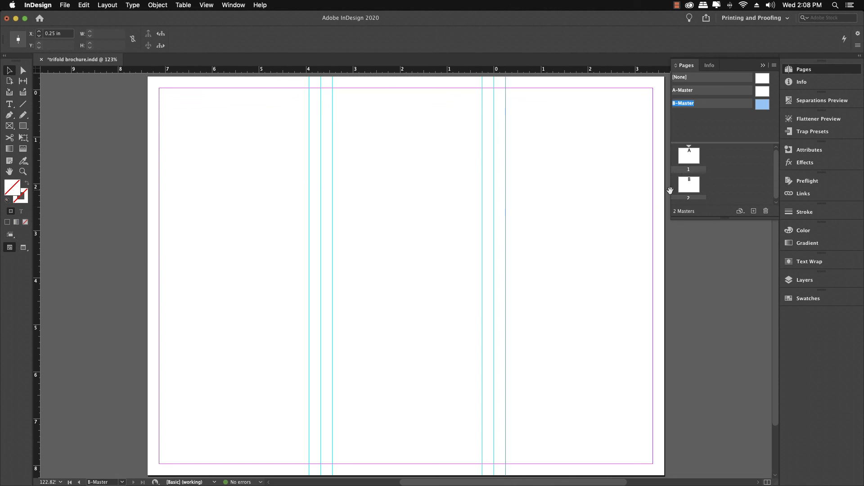
{"action": "double_click", "coordinate": [692, 186]}
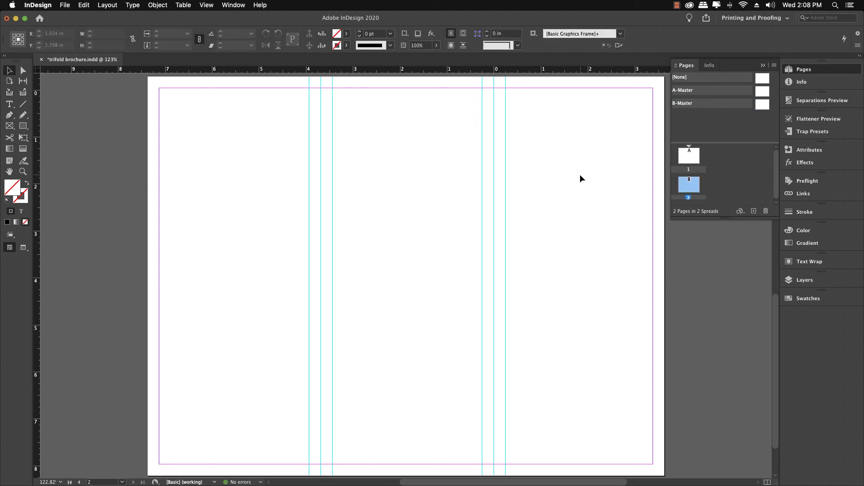
{"action": "double_click", "coordinate": [683, 157]}
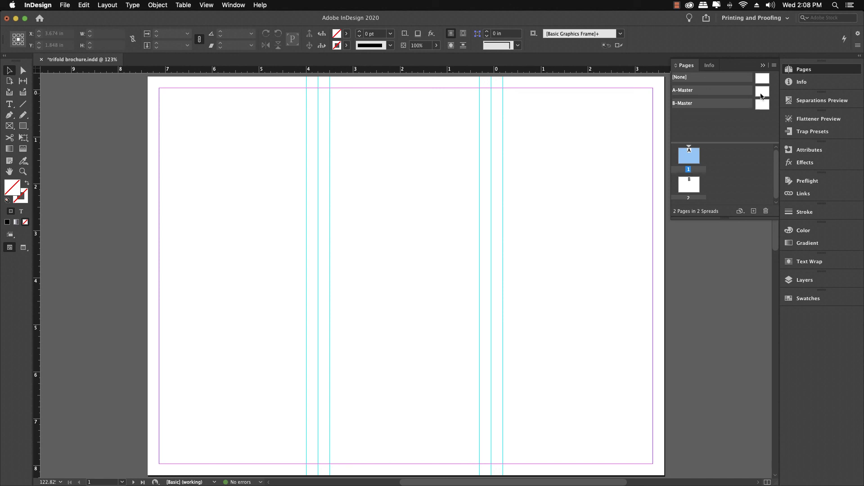
{"action": "double_click", "coordinate": [686, 185]}
{"action": "double_click", "coordinate": [686, 161]}
{"action": "double_click", "coordinate": [690, 188]}
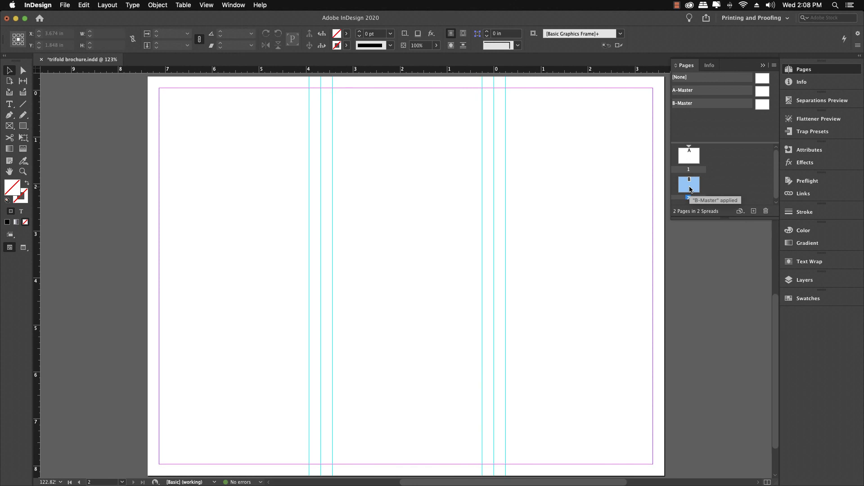
{"action": "double_click", "coordinate": [693, 156]}
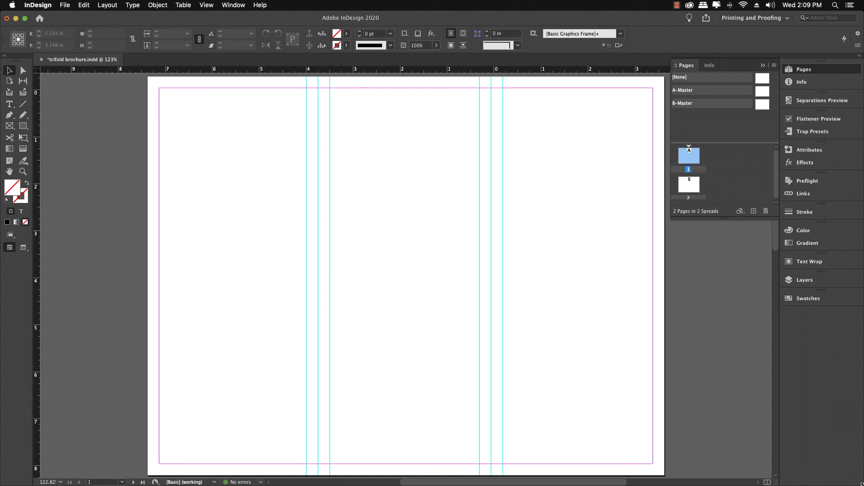
{"action": "key", "text": "super+s"}
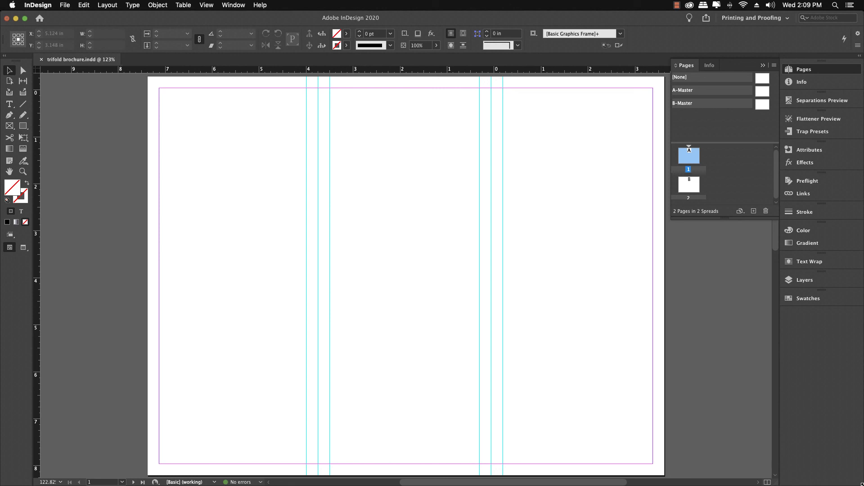